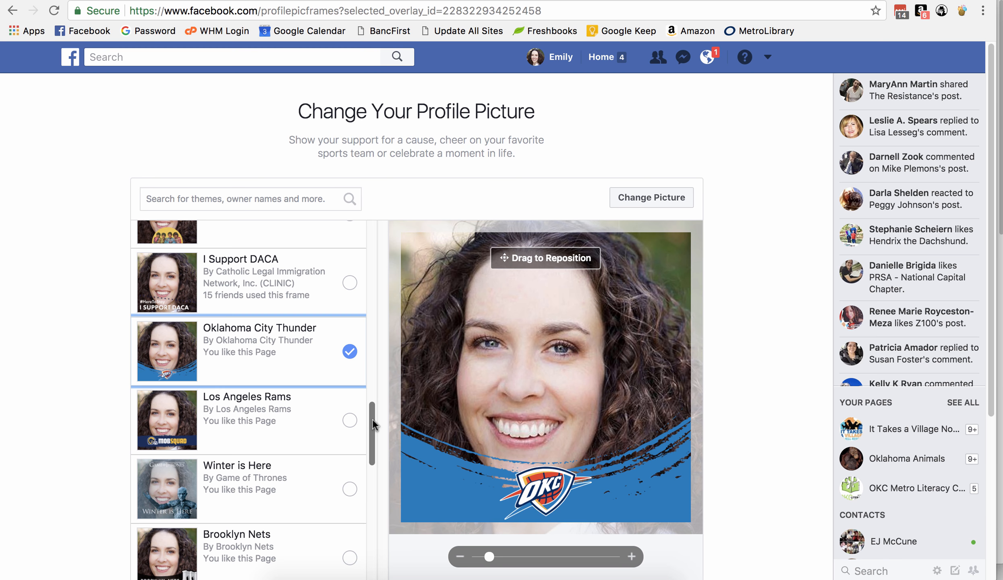
Preview the Winter is Here and Happy Independence day India frames on the profile picture.
click(308, 486)
drag(367, 433, 367, 478)
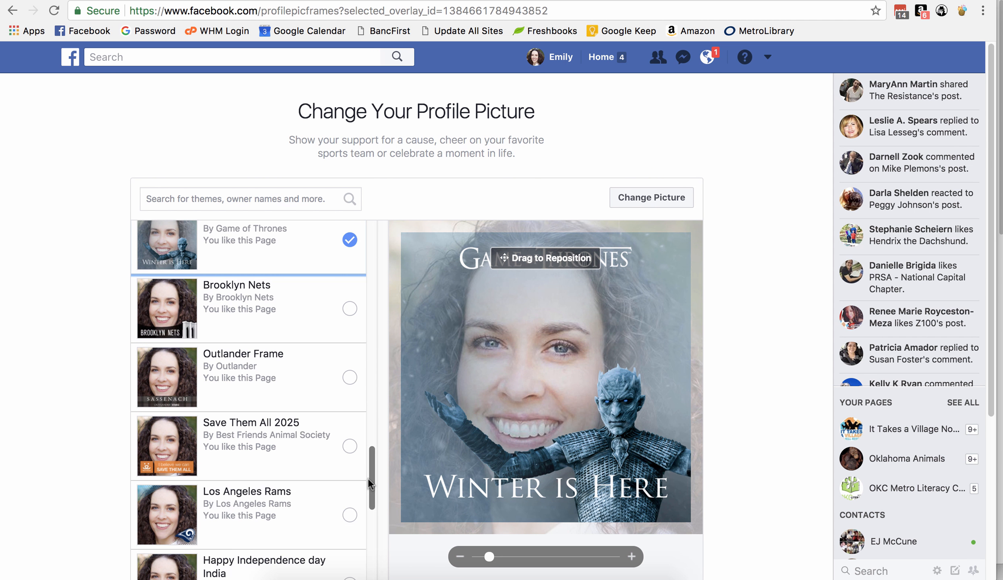
click(302, 508)
scroll(302, 507, down, 3)
click(303, 469)
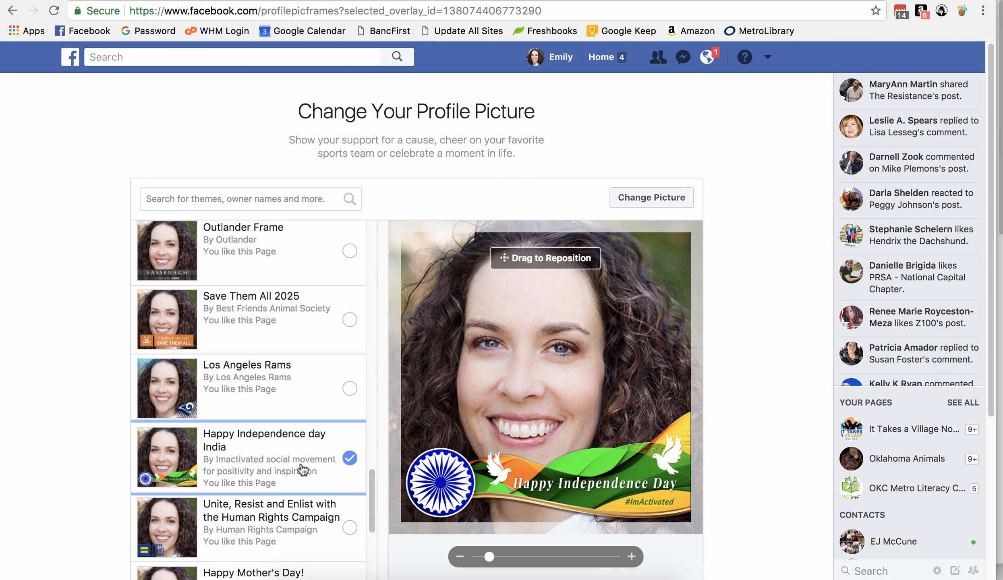
Preview the Human Rights Campaign, Happy Mother's Day! and GreaterGood.org frames on the profile picture.
scroll(302, 467, down, 2)
click(303, 469)
scroll(303, 468, down, 3)
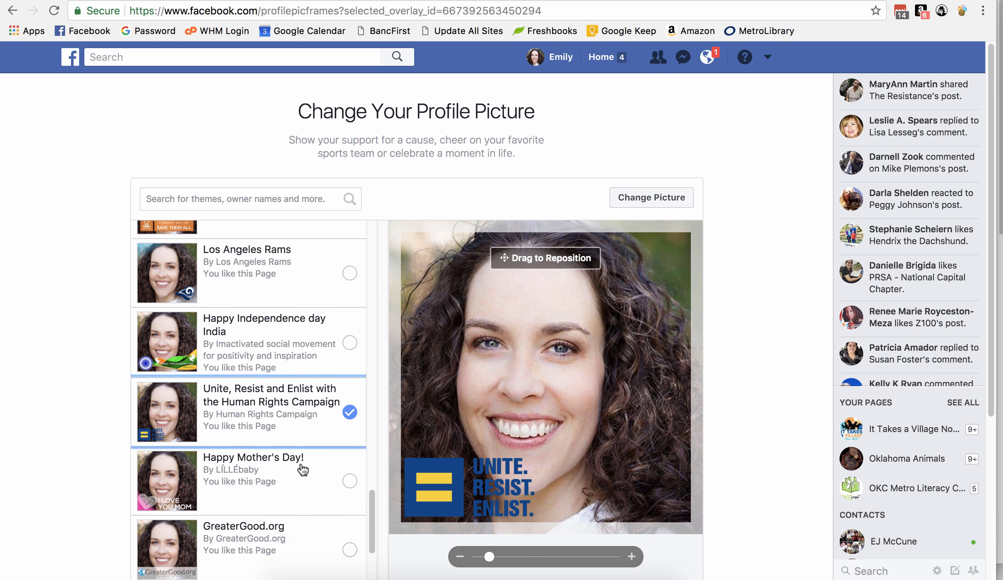
click(302, 467)
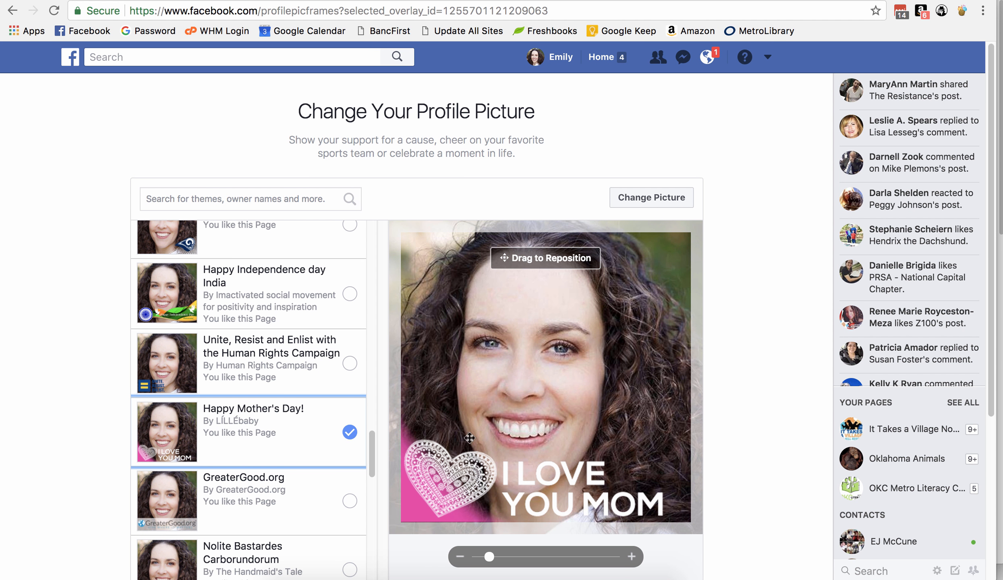
click(341, 500)
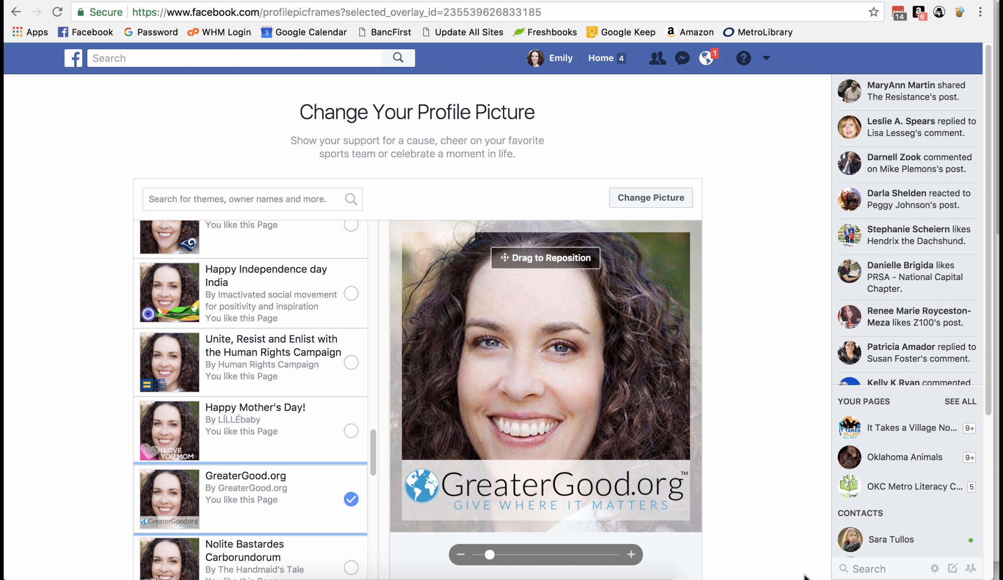
Switch to the ActionSprout website and sign in with the Facebook account.
click(862, 0)
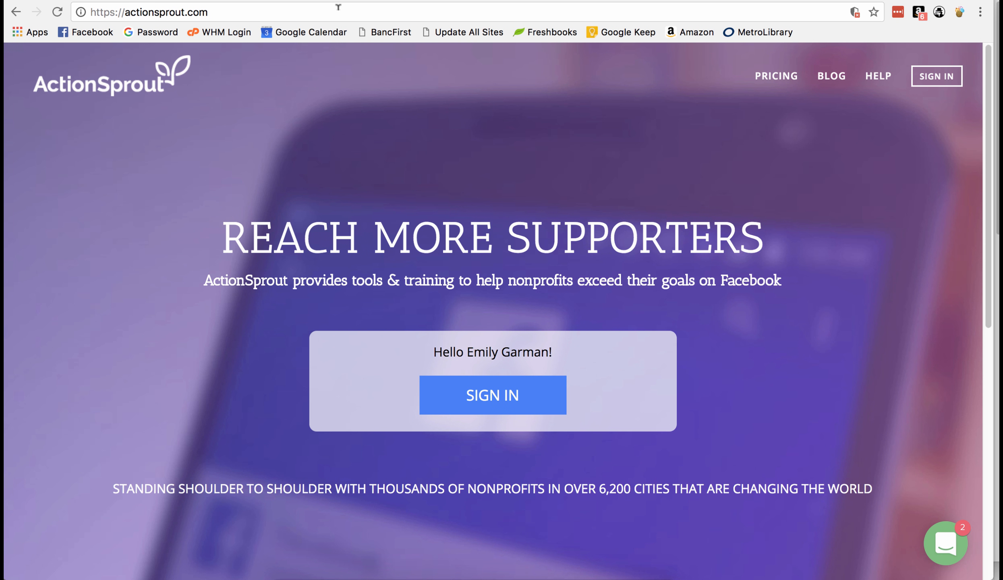
click(930, 77)
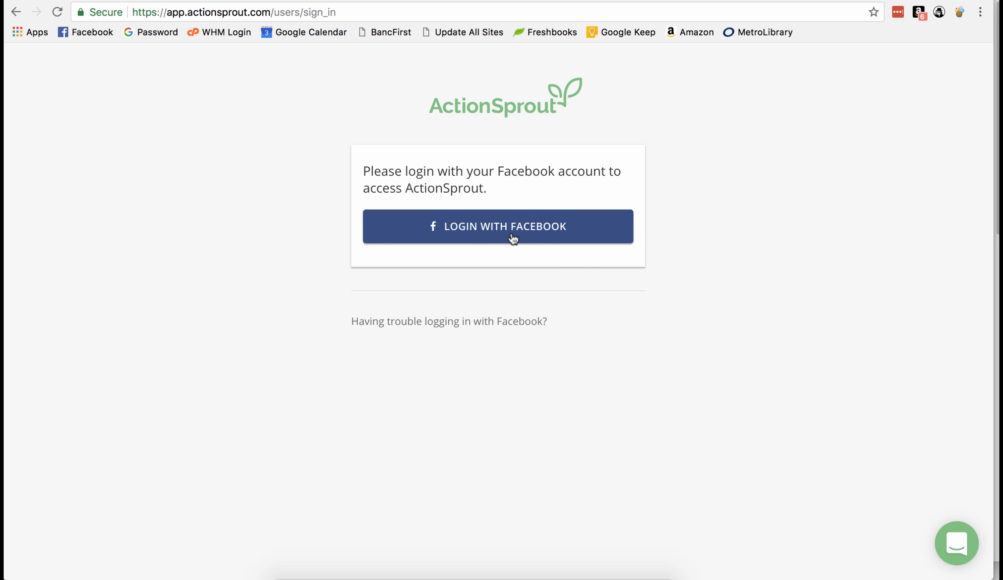
click(511, 236)
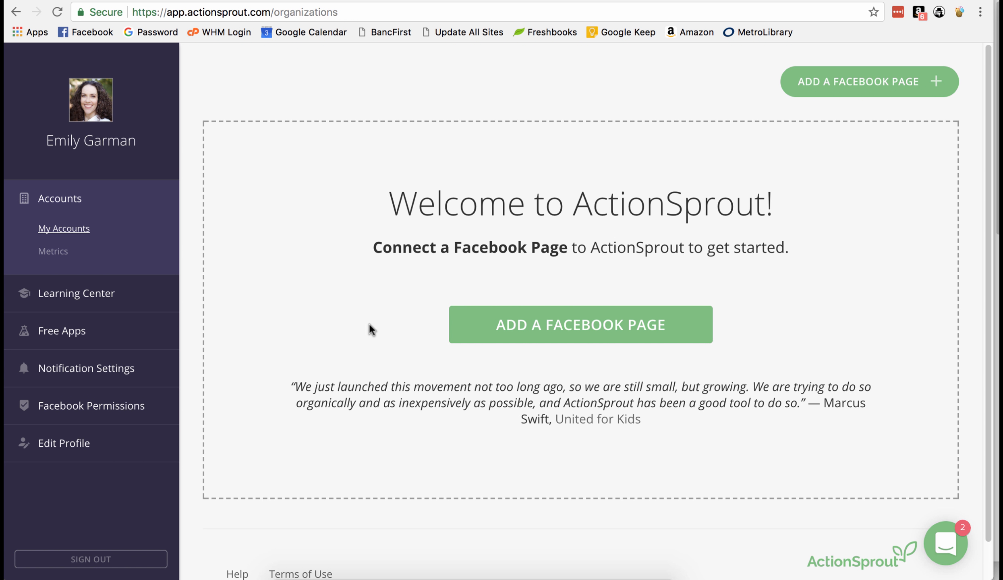
Connect the My Animal Shelter Facebook page to the ActionSprout account.
click(594, 326)
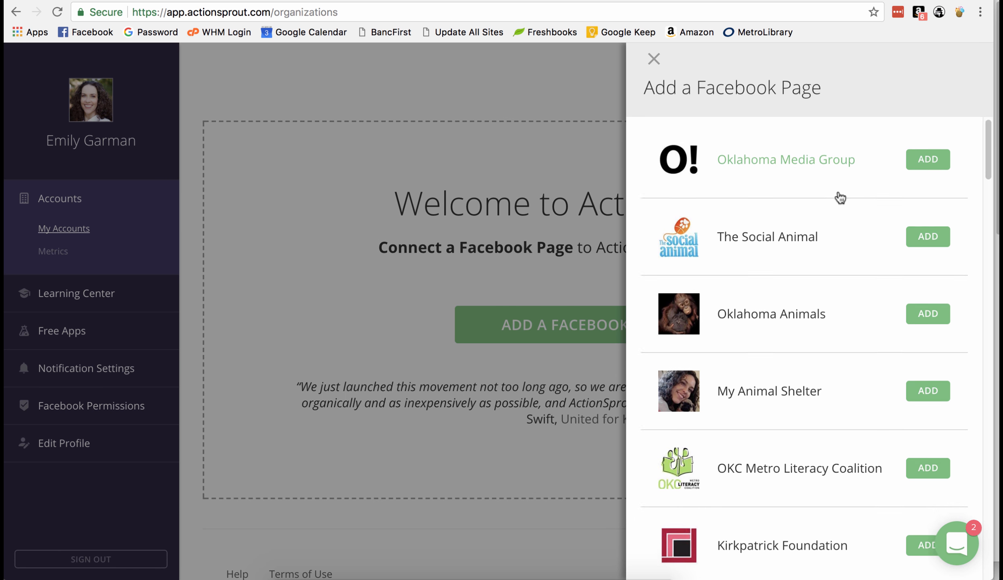
scroll(840, 198, down, 2)
scroll(839, 197, up, 3)
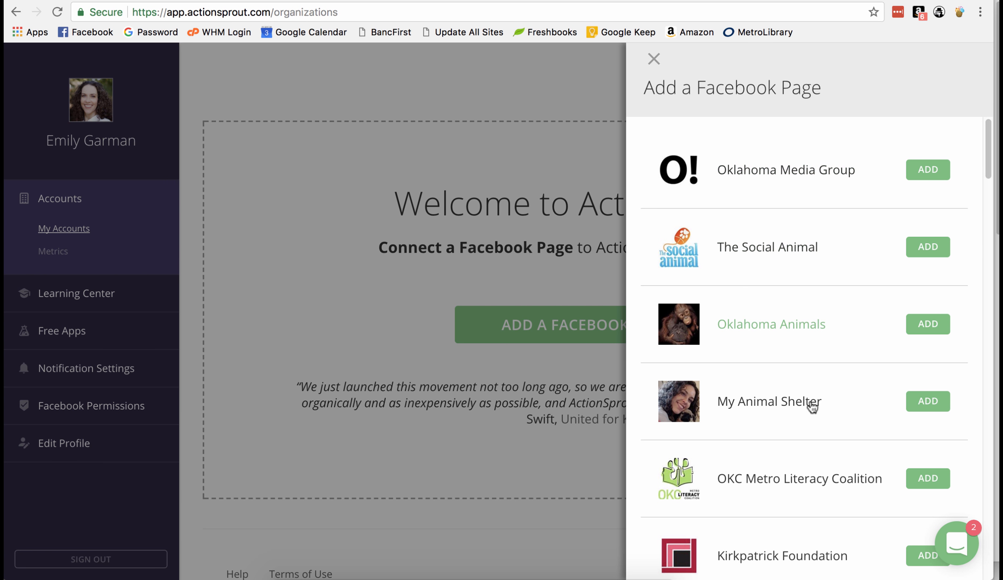
click(927, 401)
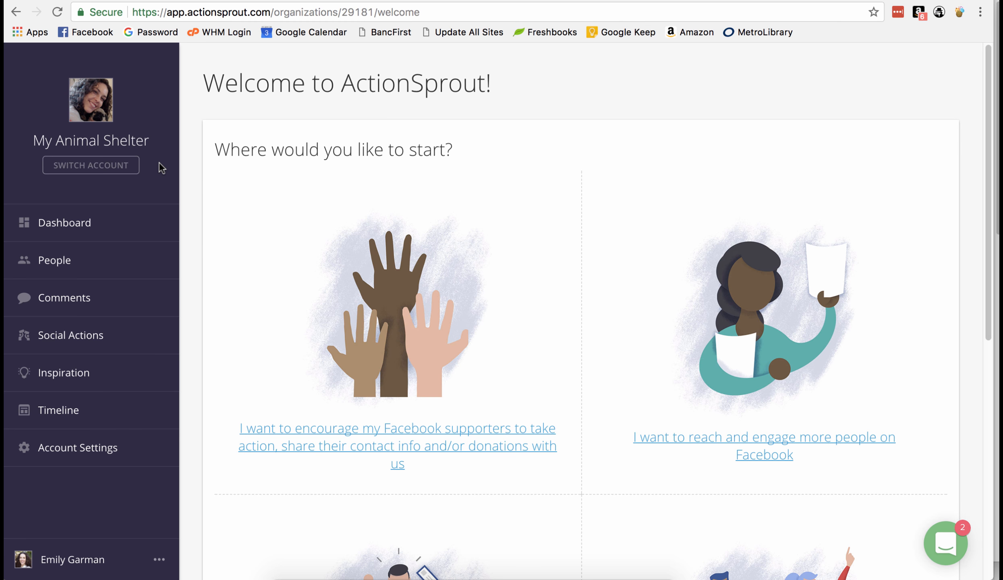
Create a new social action of the type Profile Picture Frame for My Animal Shelter.
click(87, 342)
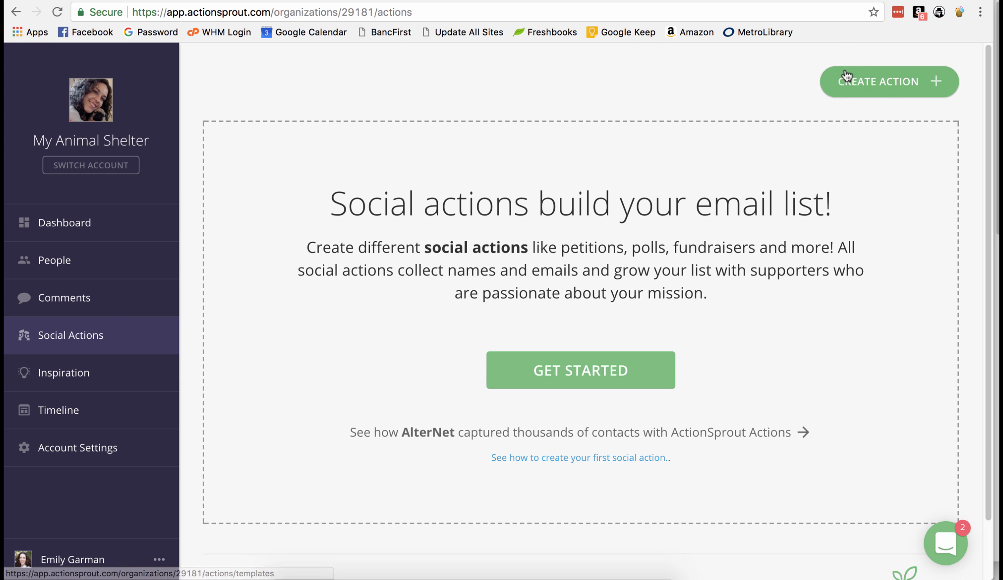
click(894, 95)
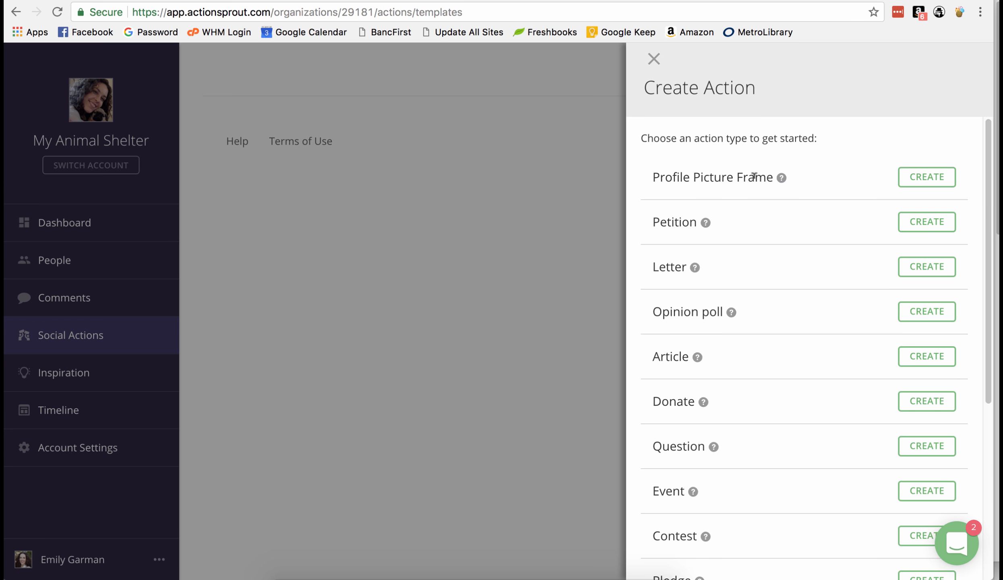
click(948, 181)
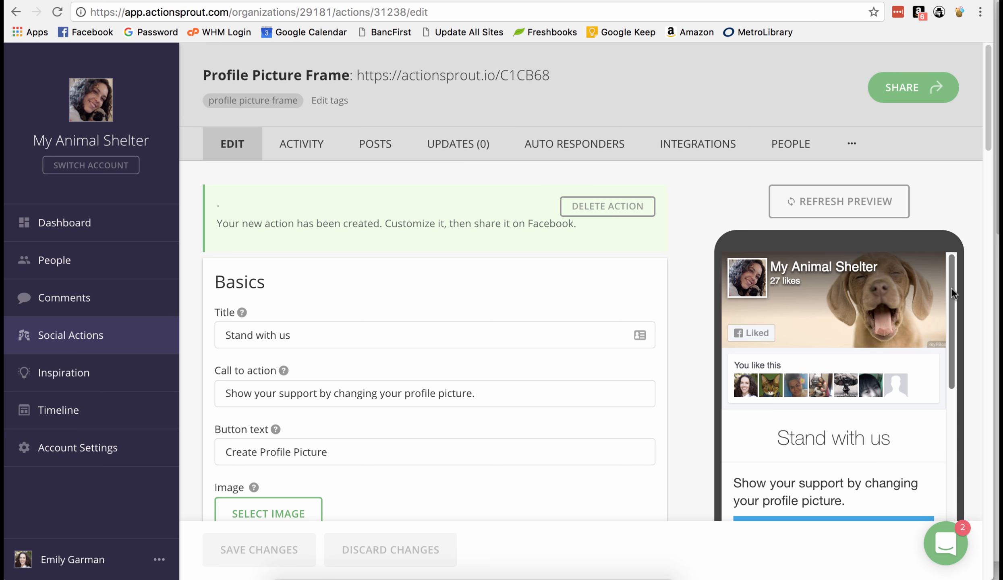
Set the title to "Show Your Support!" and the call to action to "Change your profile picture frame to show support for My Animal Shelter!".
scroll(464, 258, down, 3)
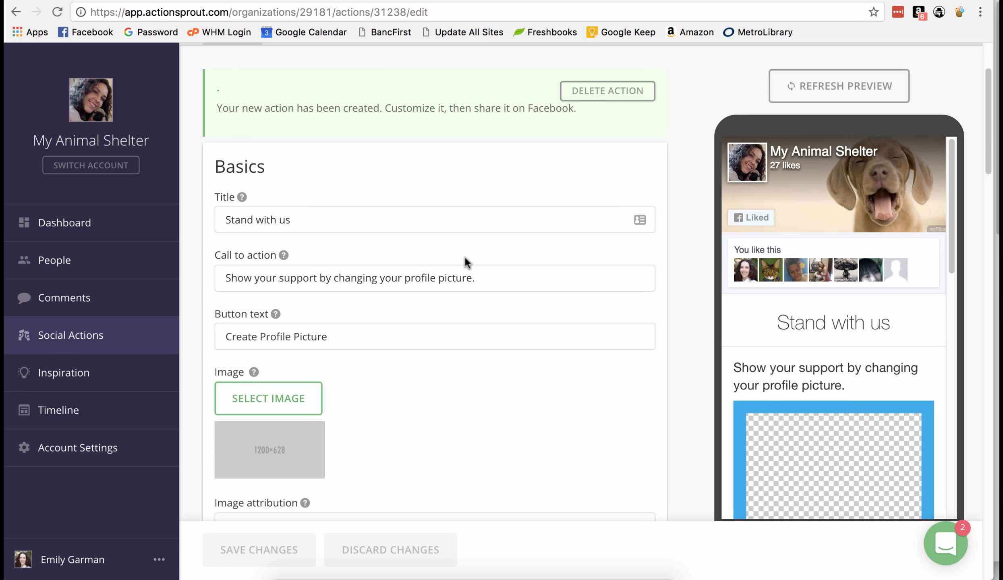
drag(399, 226, 236, 181)
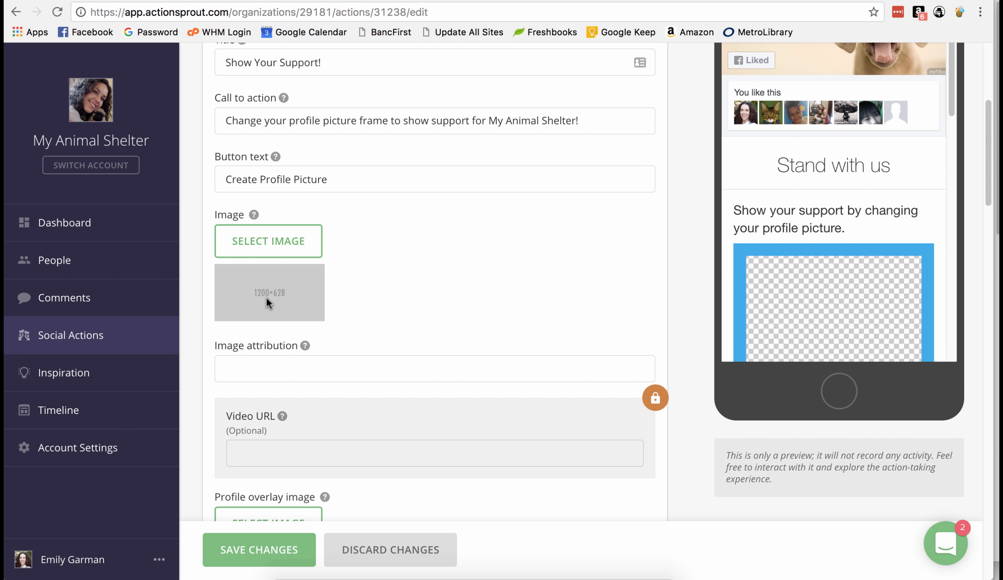
Upload the "Until they all have a home" animal banner from the computer as the action's image and attribute it to My Humane Society.
scroll(284, 305, down, 5)
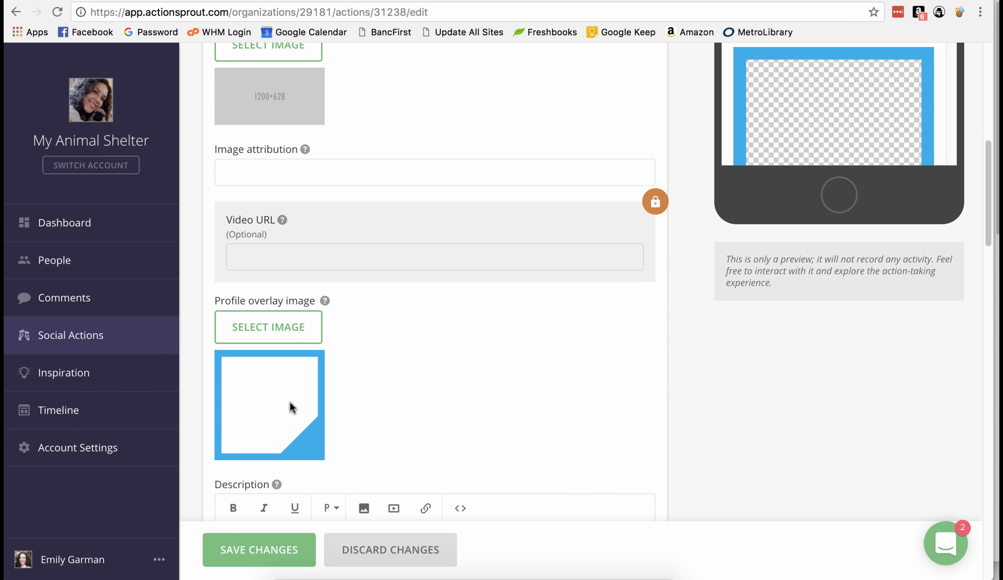
scroll(292, 300, up, 6)
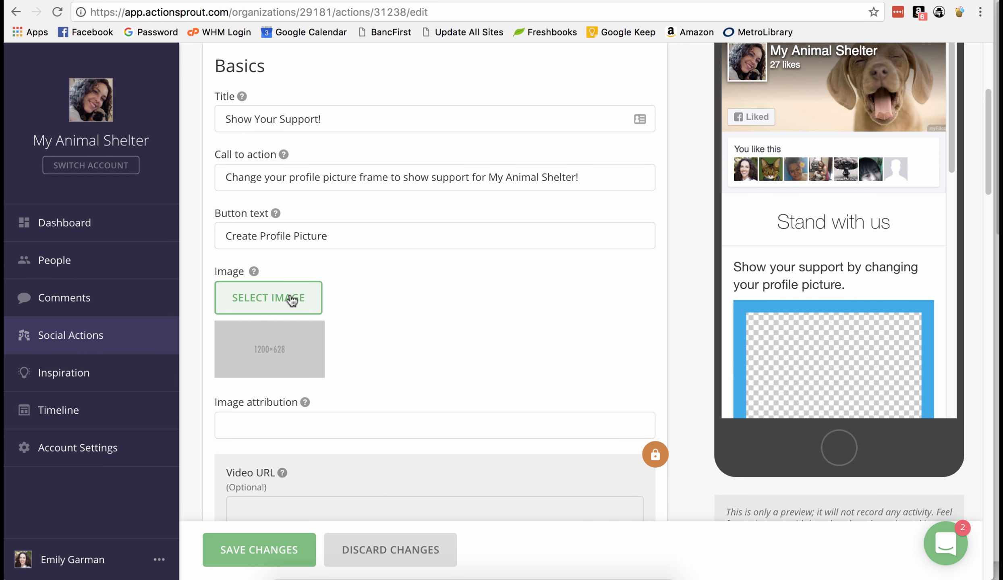
click(292, 300)
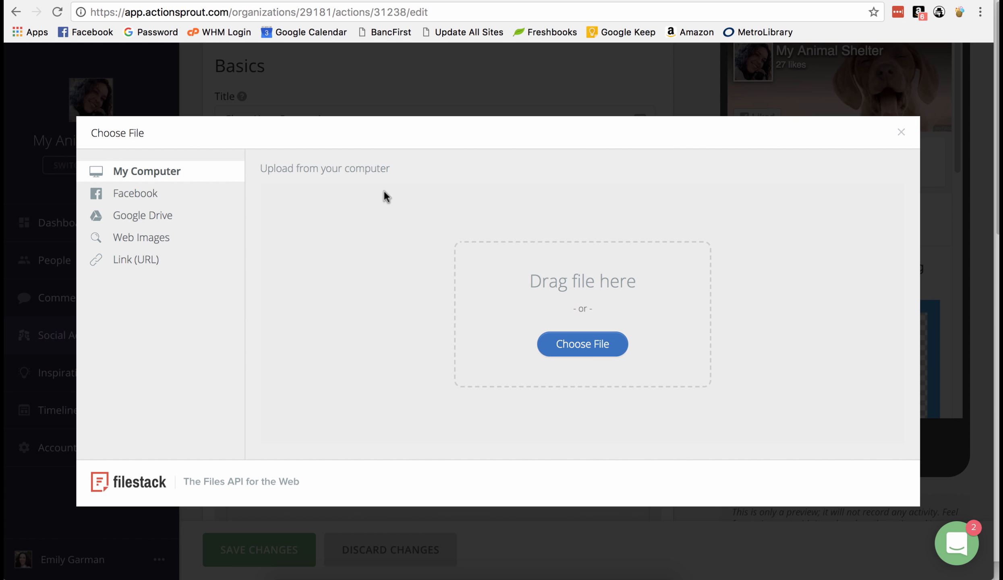
click(567, 356)
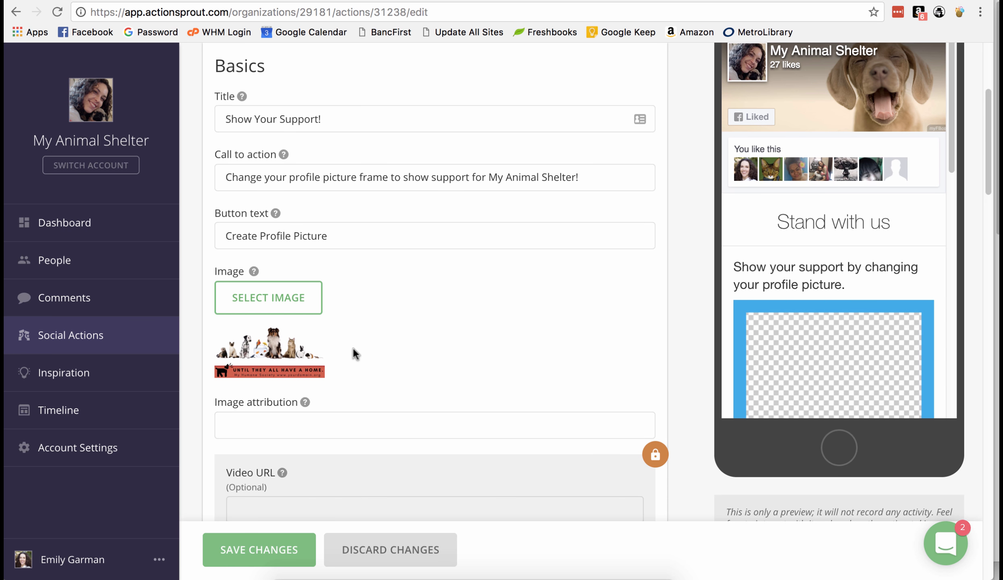
scroll(354, 353, down, 3)
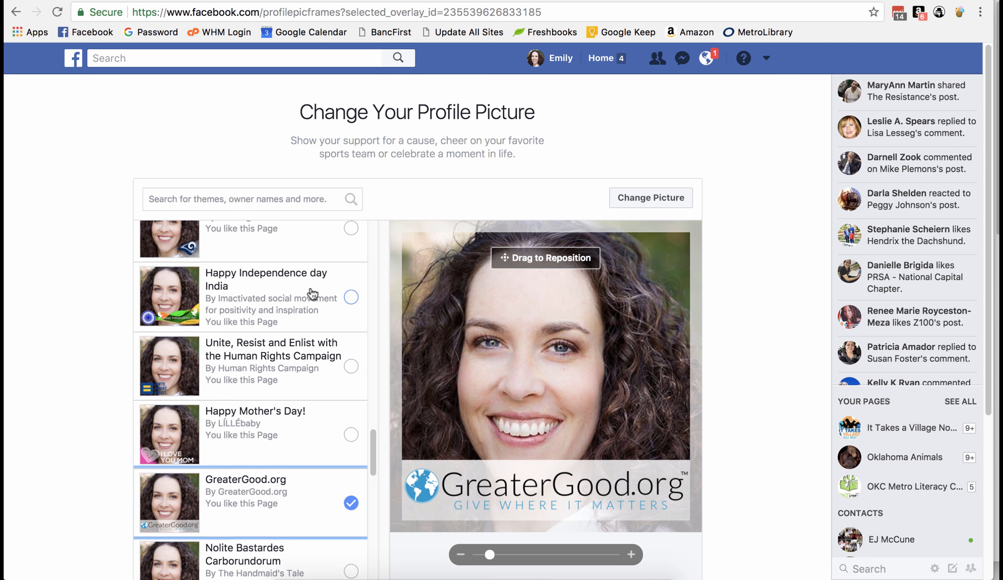
scroll(313, 293, up, 5)
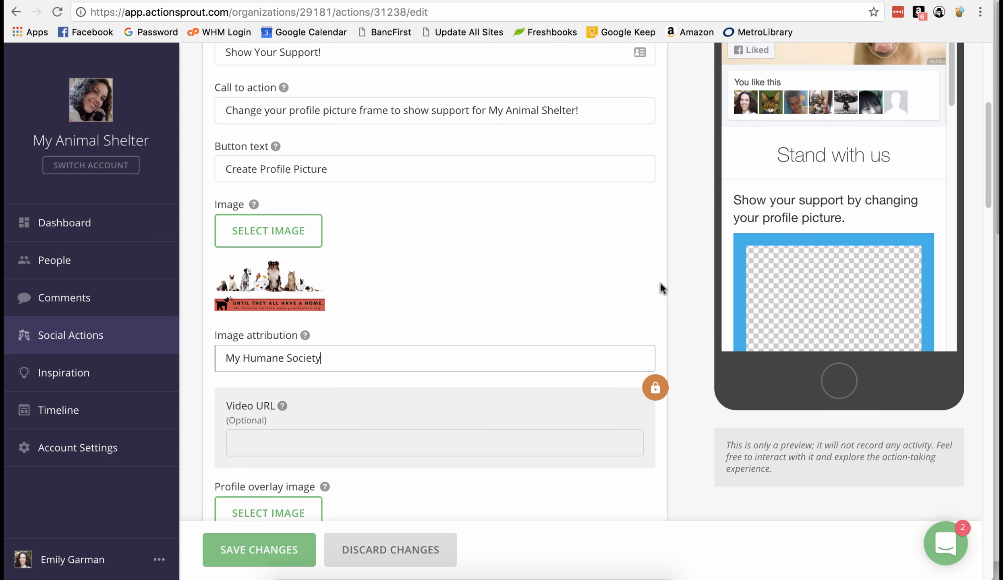
Upload sample-facebook-profile-art.png as the profile overlay image, keeping the full crop area.
scroll(662, 288, down, 2)
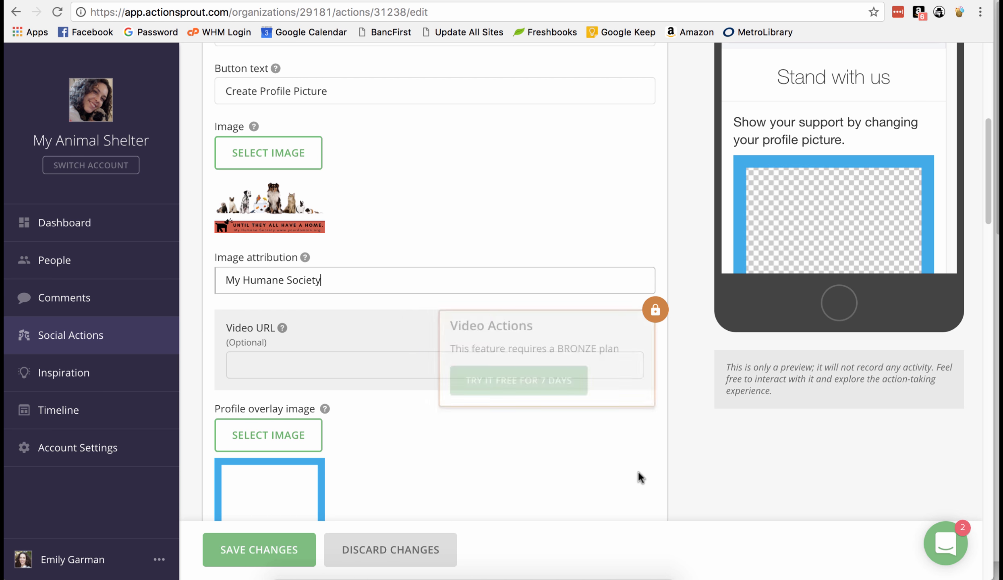
scroll(588, 460, down, 4)
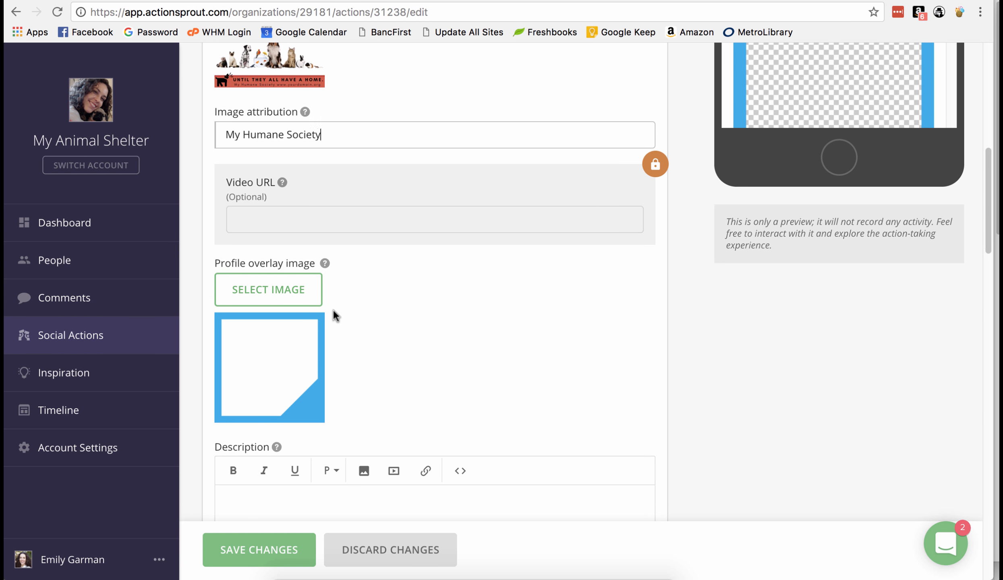
click(272, 290)
click(497, 345)
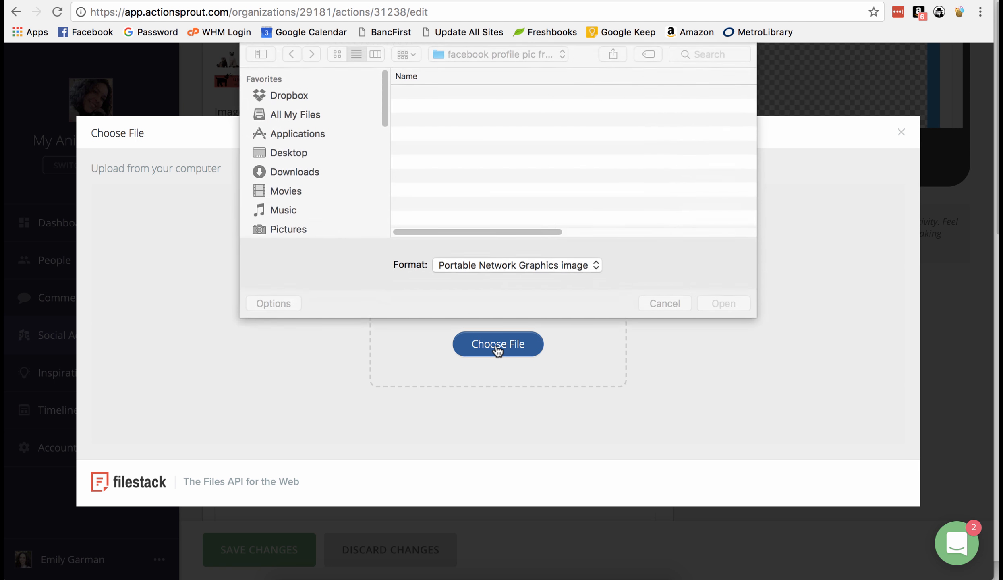
click(475, 109)
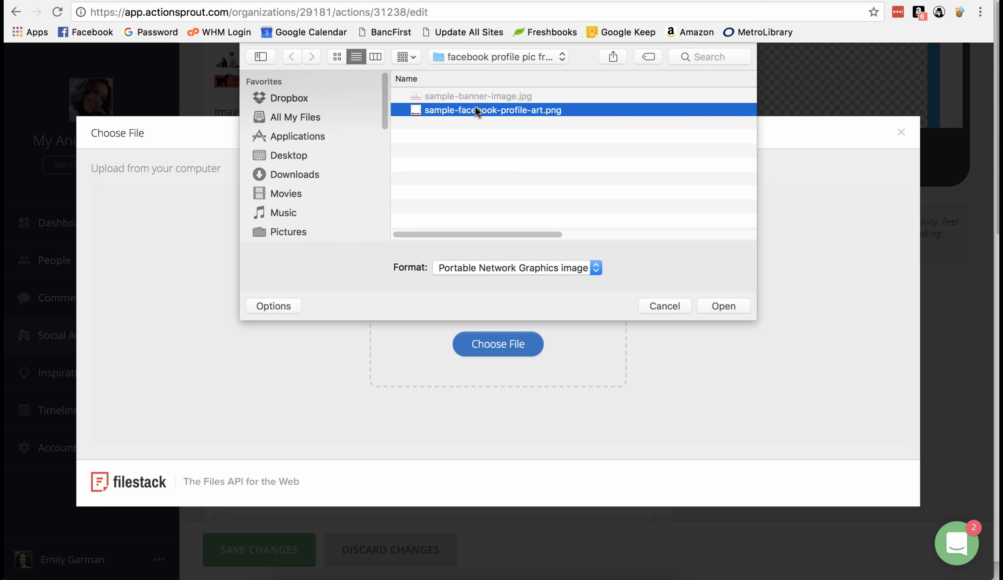
click(741, 313)
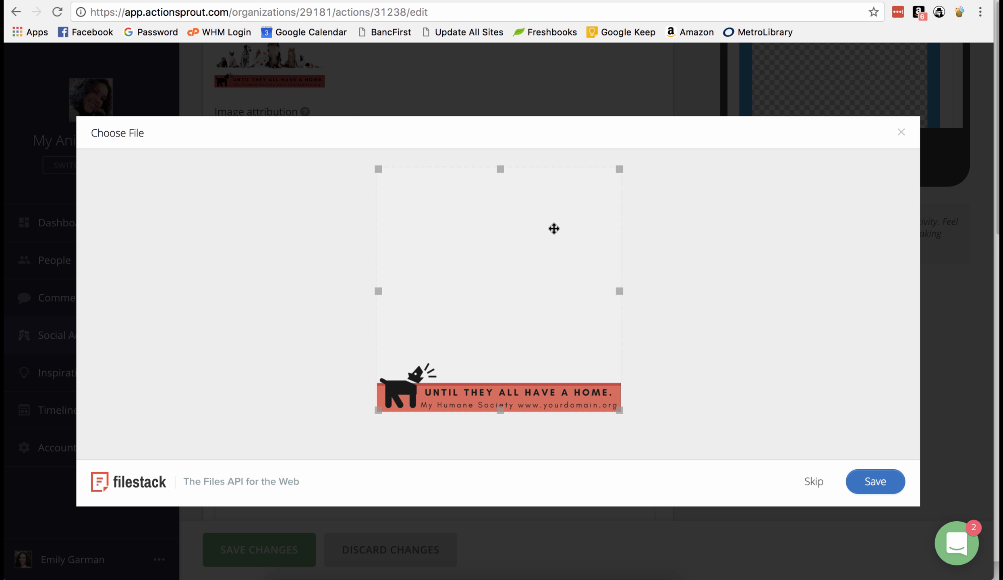
click(859, 482)
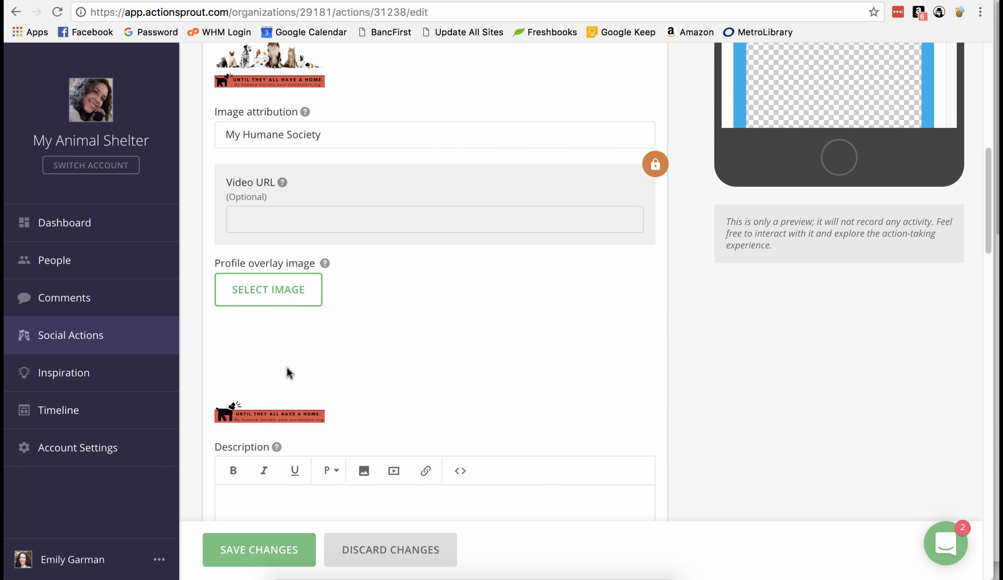
Enter the description "This organization supports finding homes for animals.".
scroll(430, 362, down, 3)
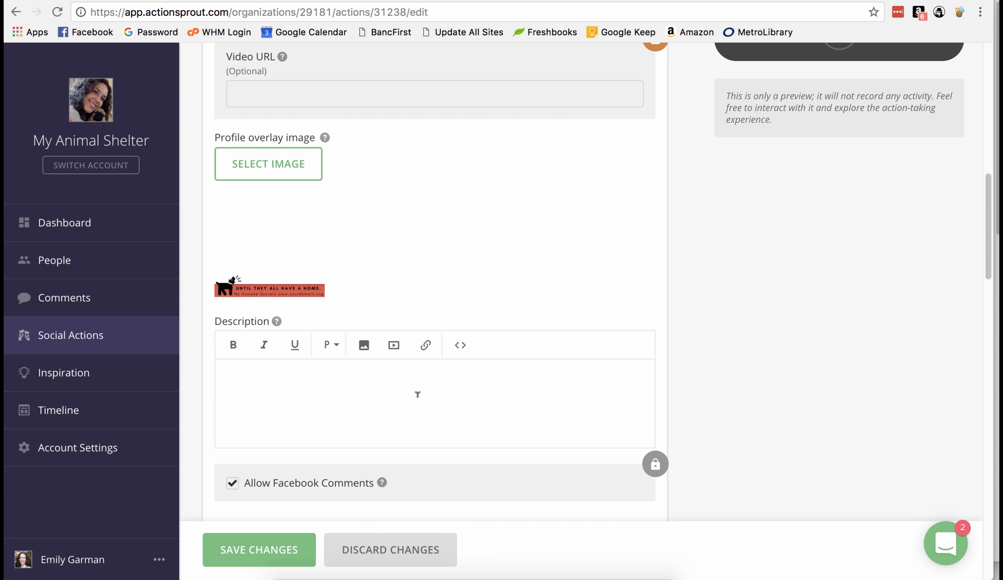
click(417, 394)
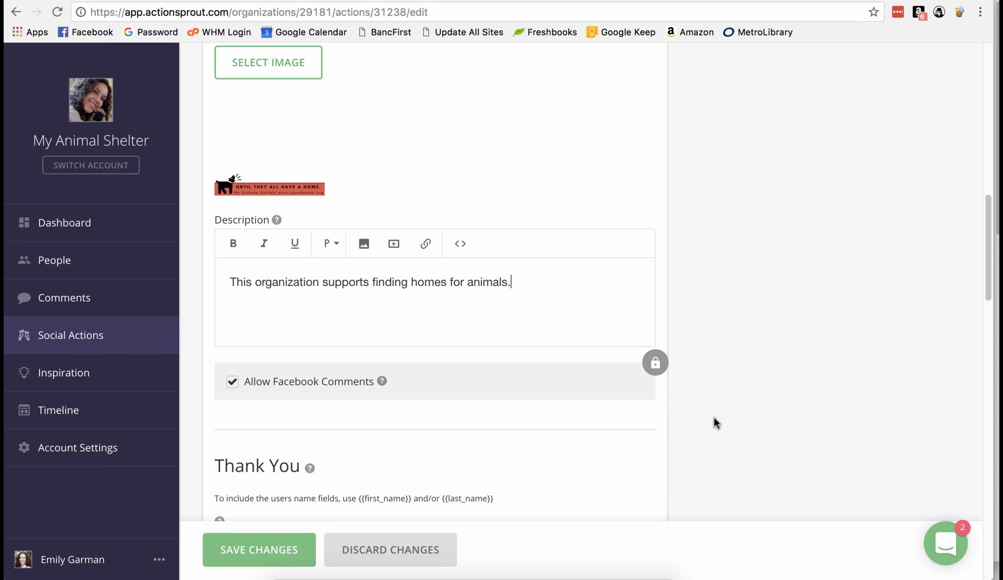
Review the Thank You, Privacy, Ask For and People Goal Bar settings, and turn on Donations for the action.
scroll(715, 423, down, 6)
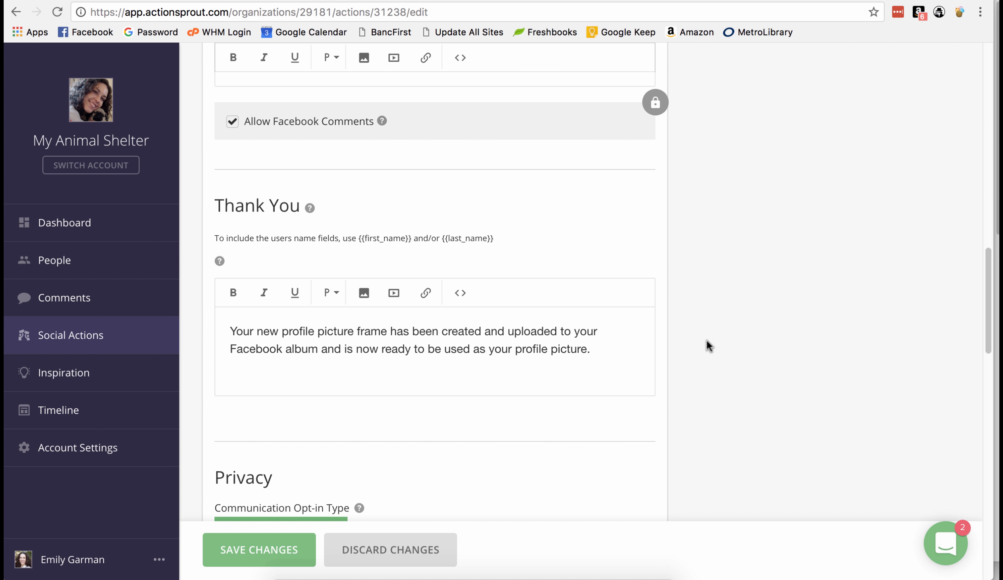
scroll(709, 345, down, 10)
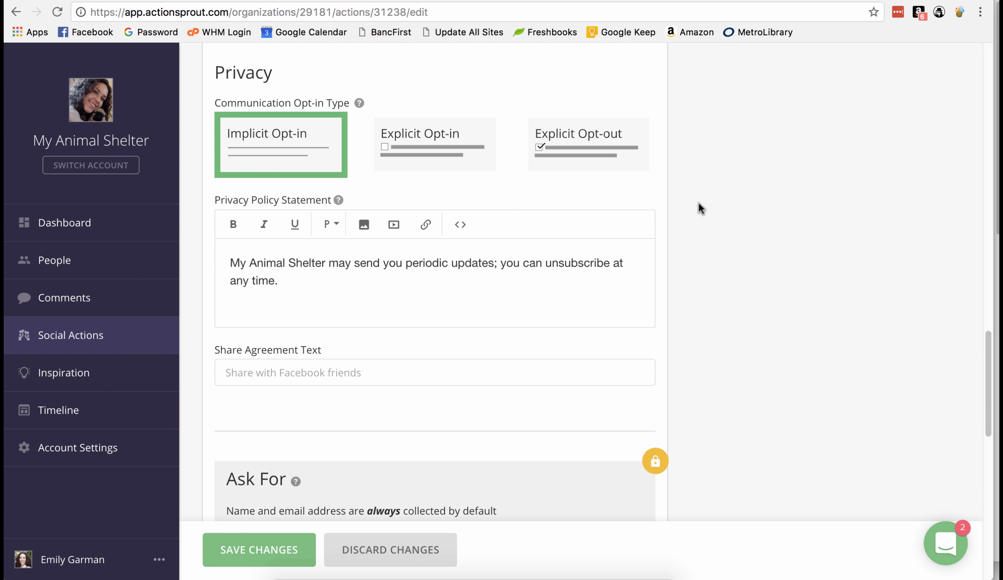
scroll(701, 209, down, 3)
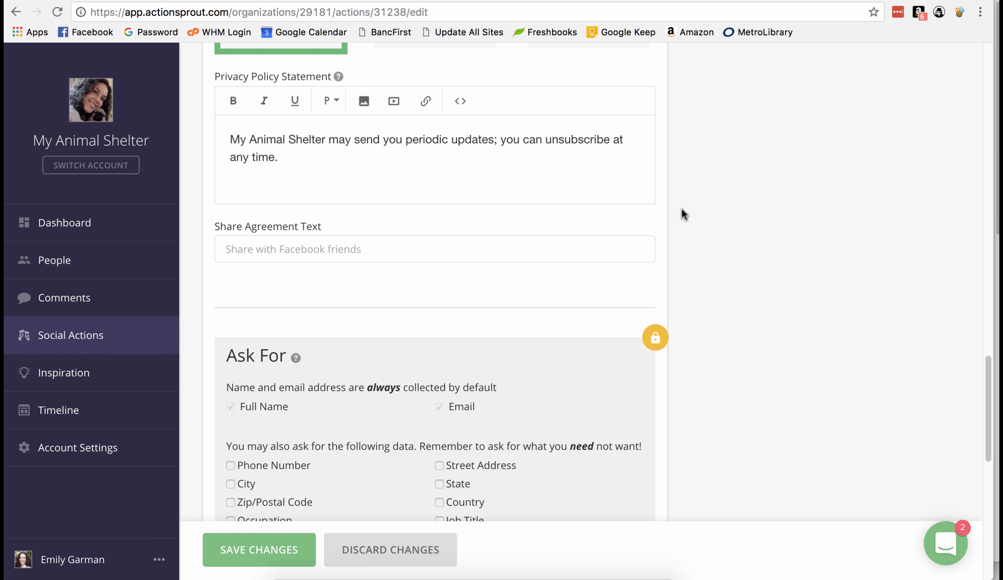
scroll(683, 215, down, 10)
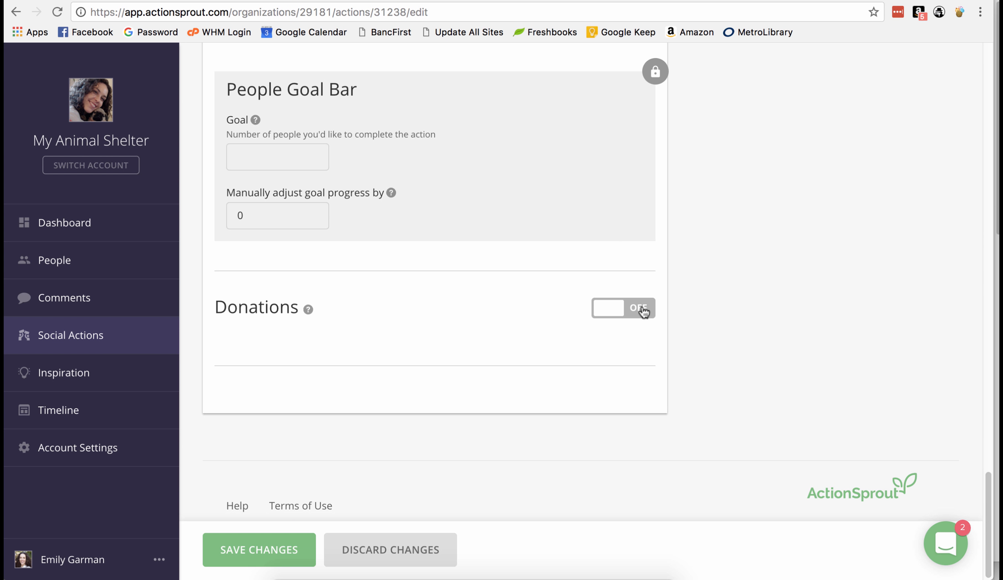
click(643, 313)
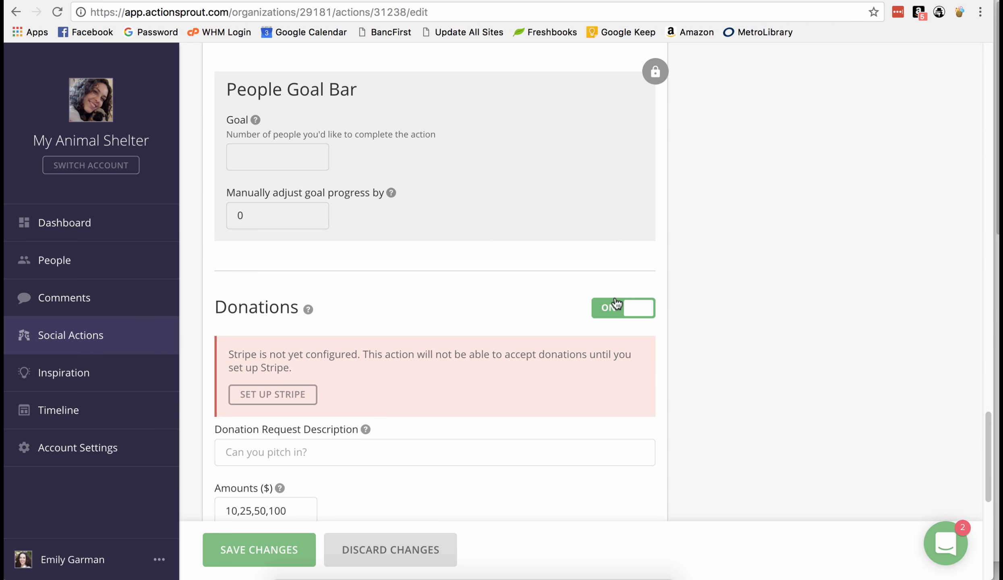
Turn off Donations for the action, save the changes and look over the updated phone preview.
click(616, 306)
click(260, 548)
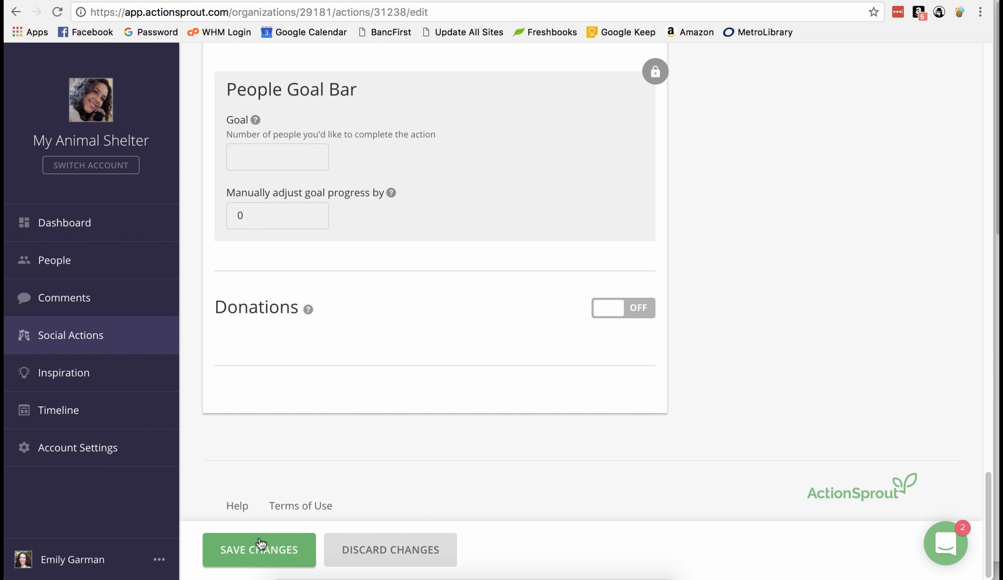
scroll(694, 243, down, 2)
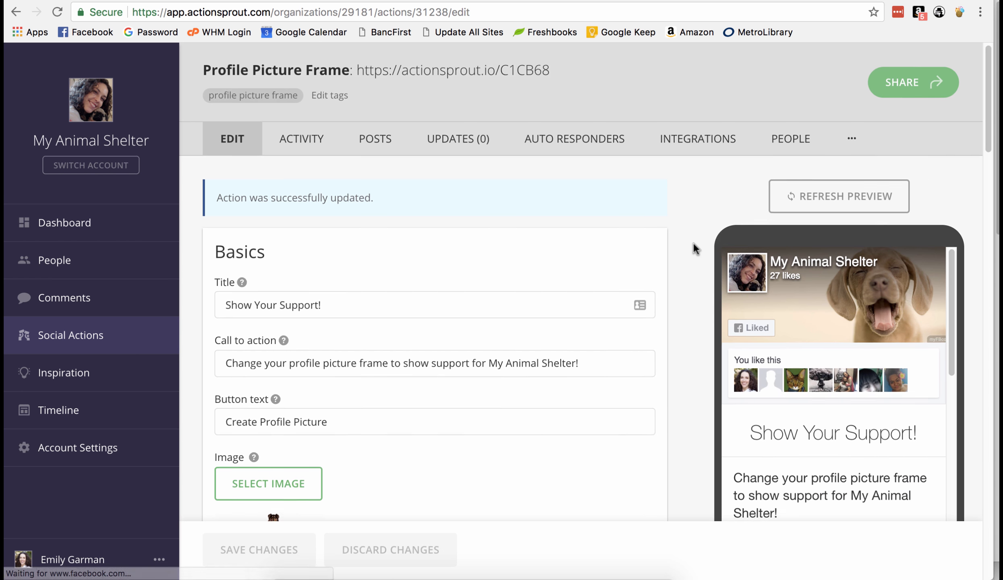
scroll(693, 248, down, 1)
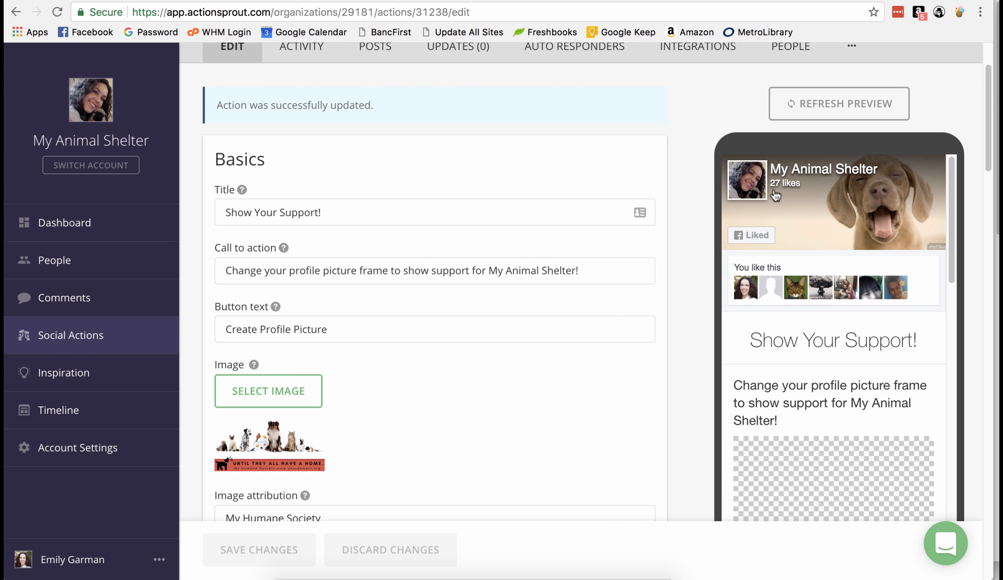
scroll(829, 160, down, 5)
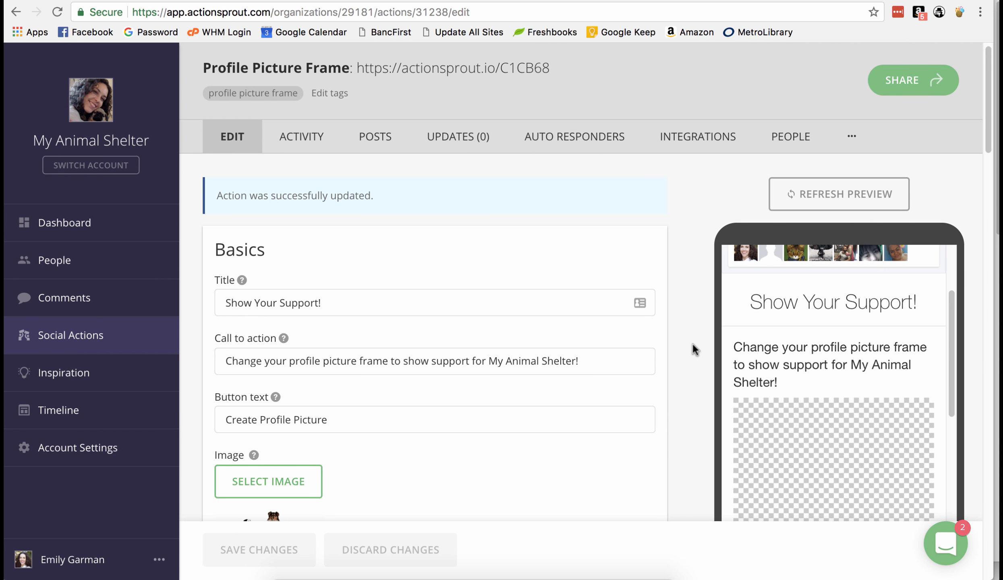
Share the action to My Animal Shelter as a draft post without a message and open the draft on Facebook.
click(905, 79)
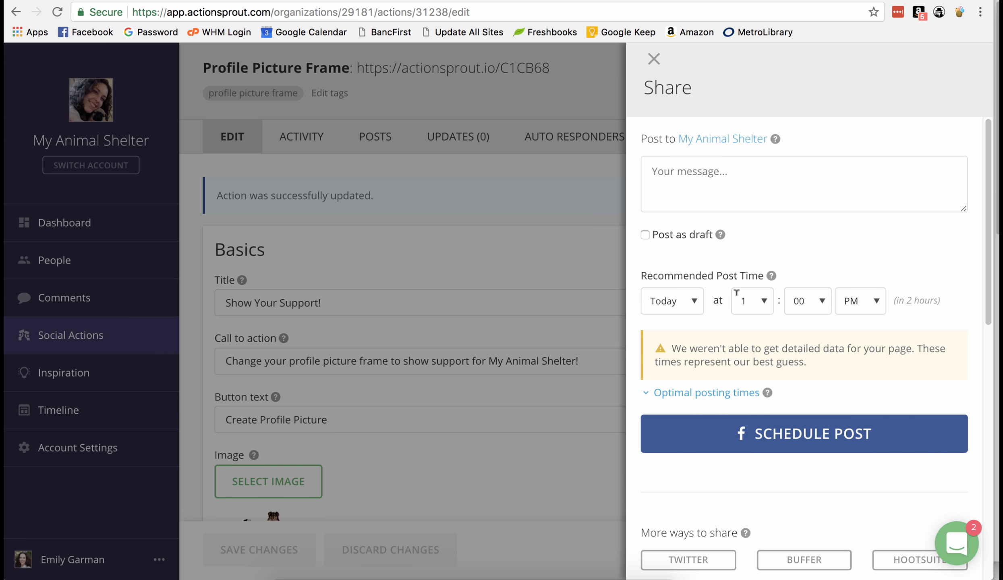
click(645, 235)
click(835, 279)
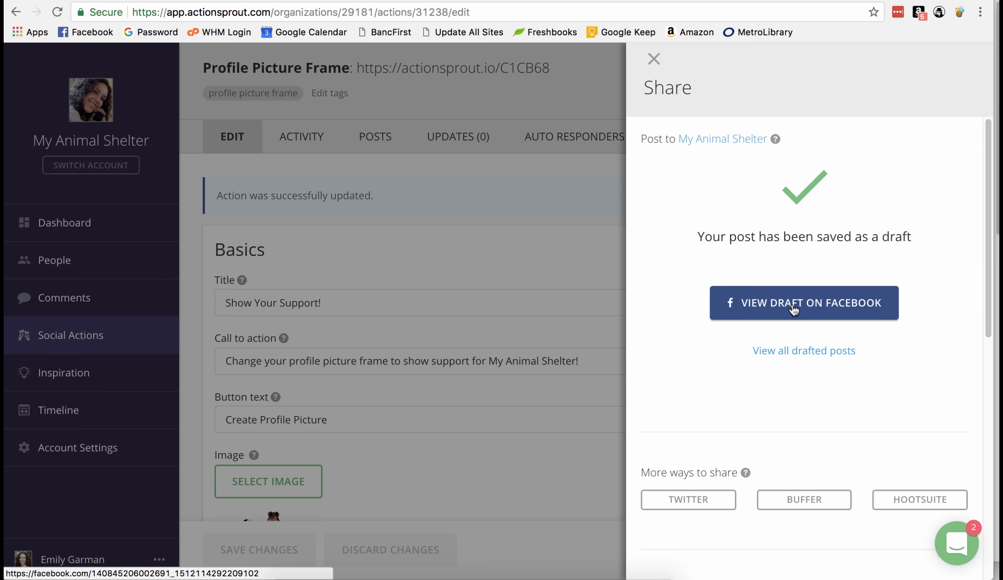
click(832, 319)
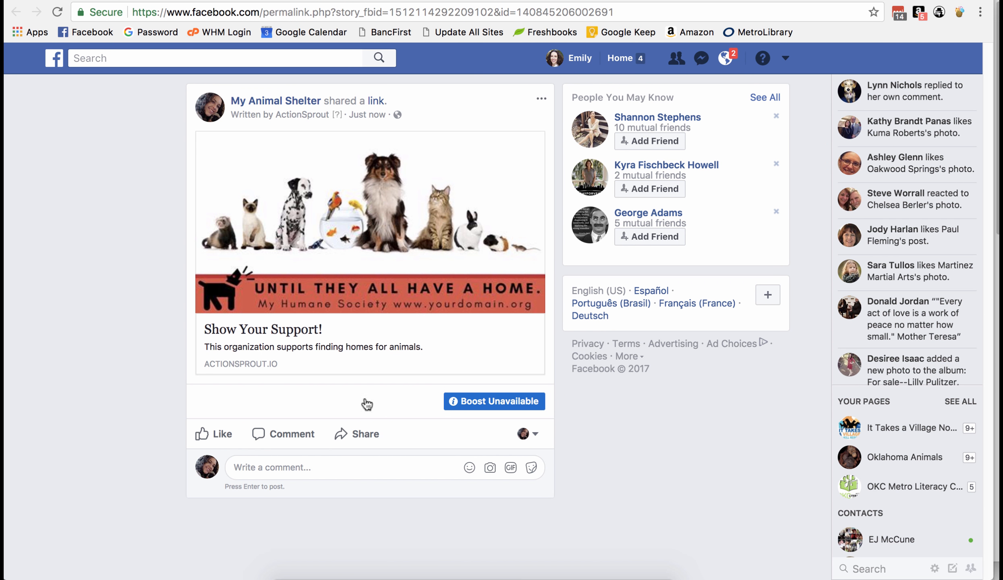
Open the "Show Your Support!" action from the Facebook post and create the framed profile picture, keeping sharing with Facebook friends enabled.
click(315, 349)
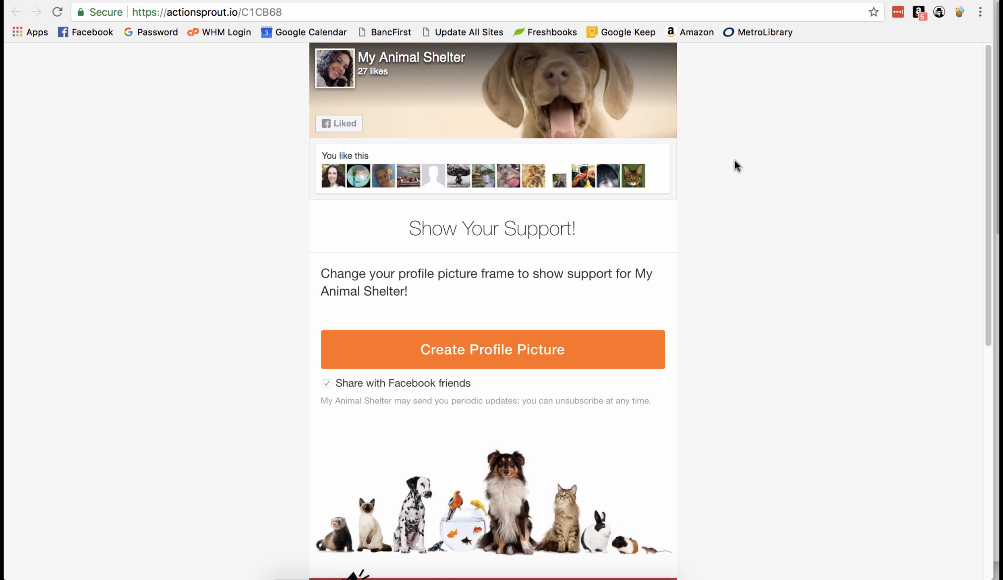
scroll(734, 161, down, 2)
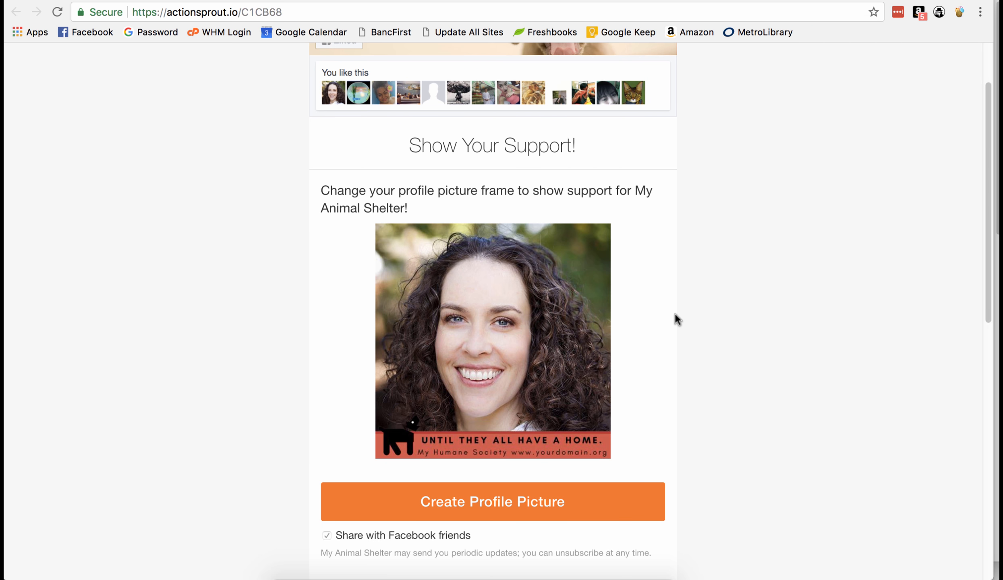
scroll(677, 318, down, 6)
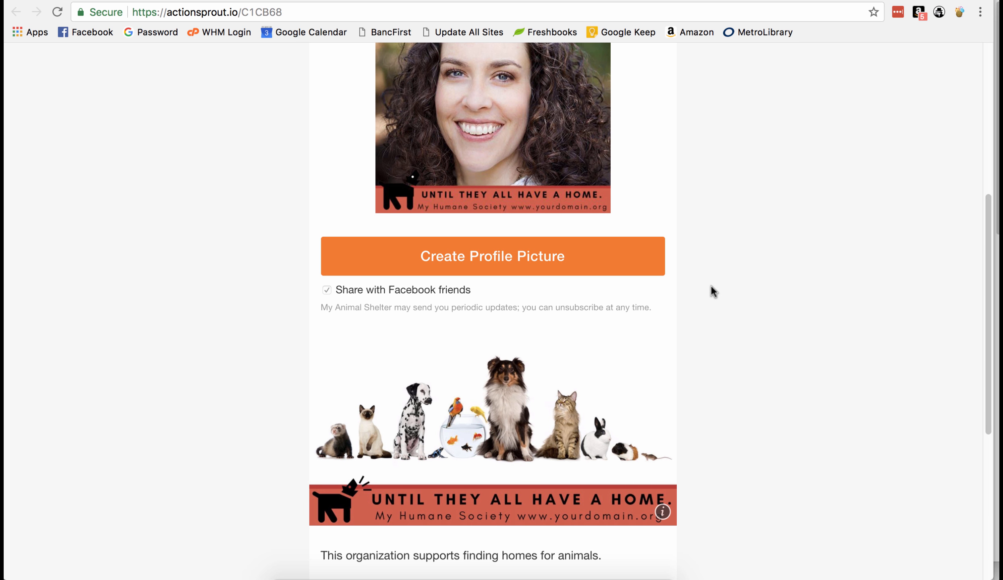
scroll(709, 283, up, 3)
click(481, 369)
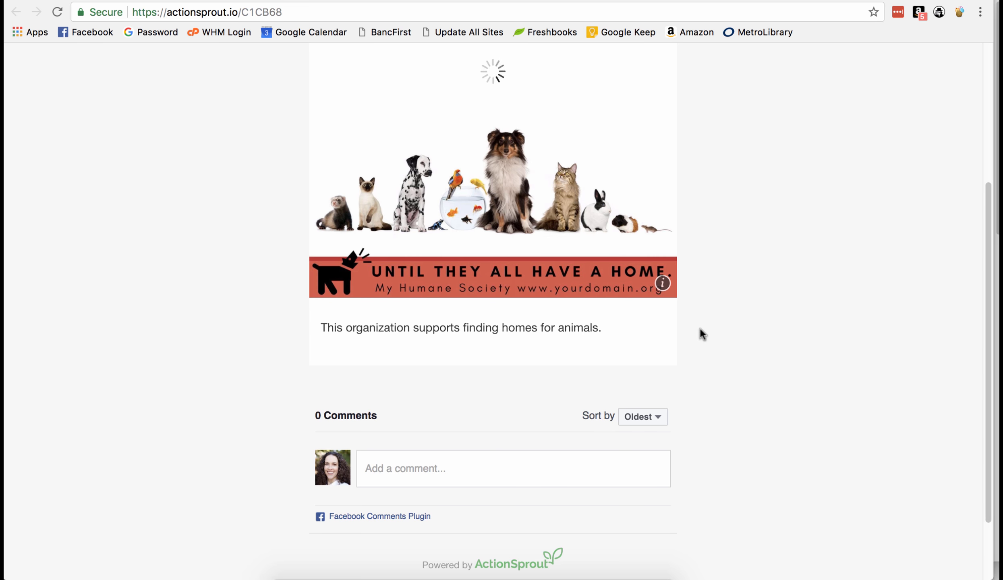
scroll(622, 268, up, 2)
scroll(622, 268, up, 3)
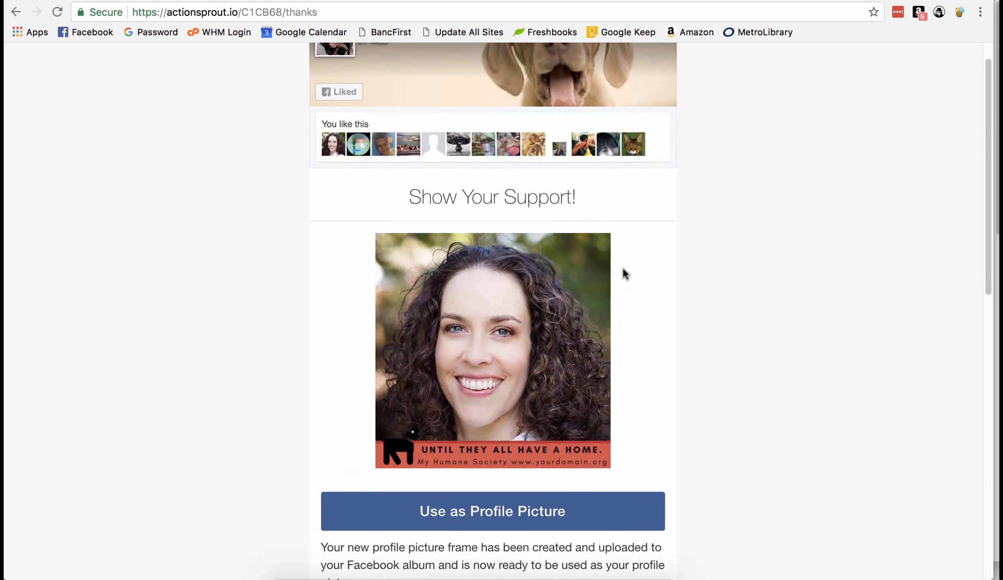
Examine the temporary profile picture post and the shared "Show Your Support!" link on the personal Facebook timeline.
scroll(623, 268, down, 4)
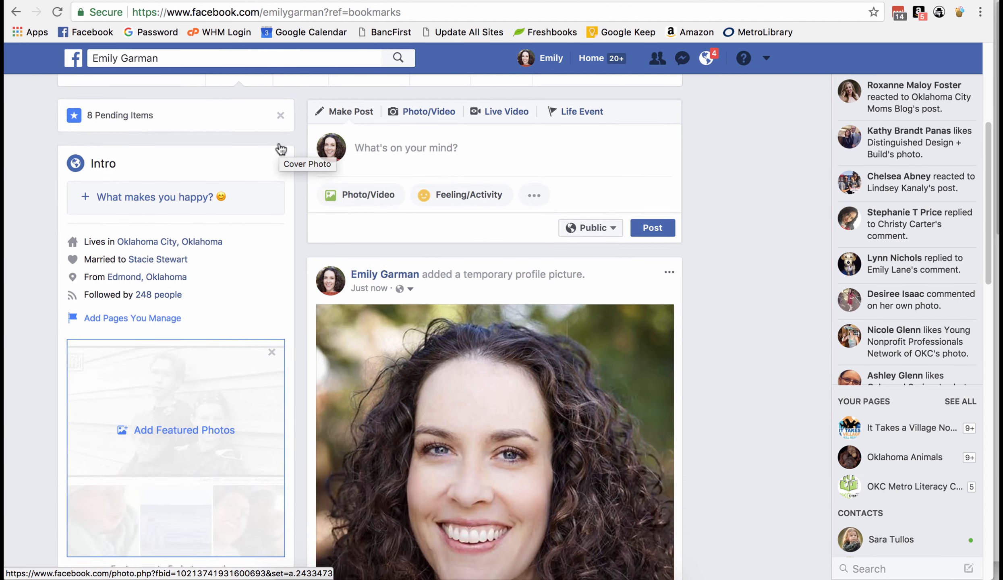
scroll(281, 149, down, 5)
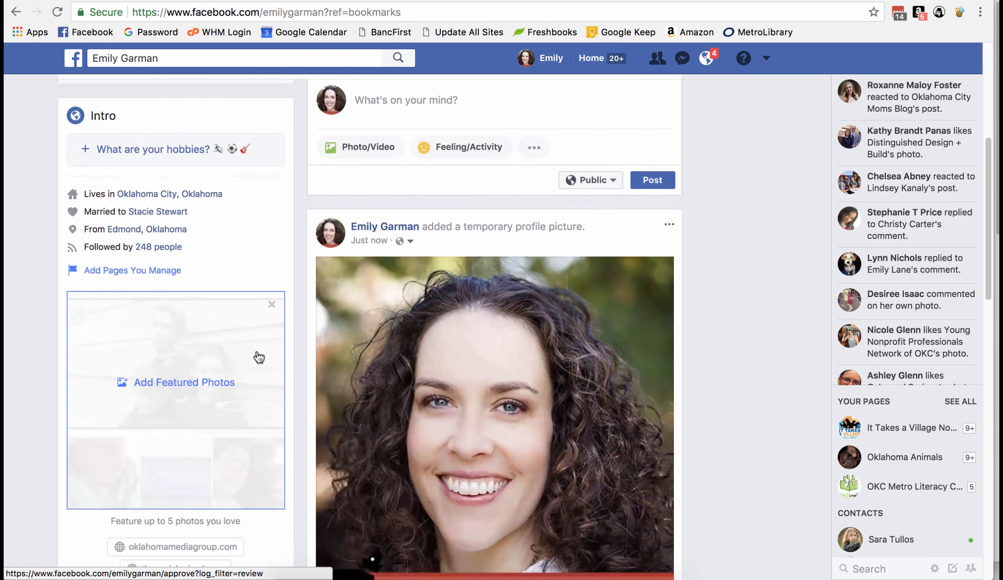
scroll(259, 358, down, 3)
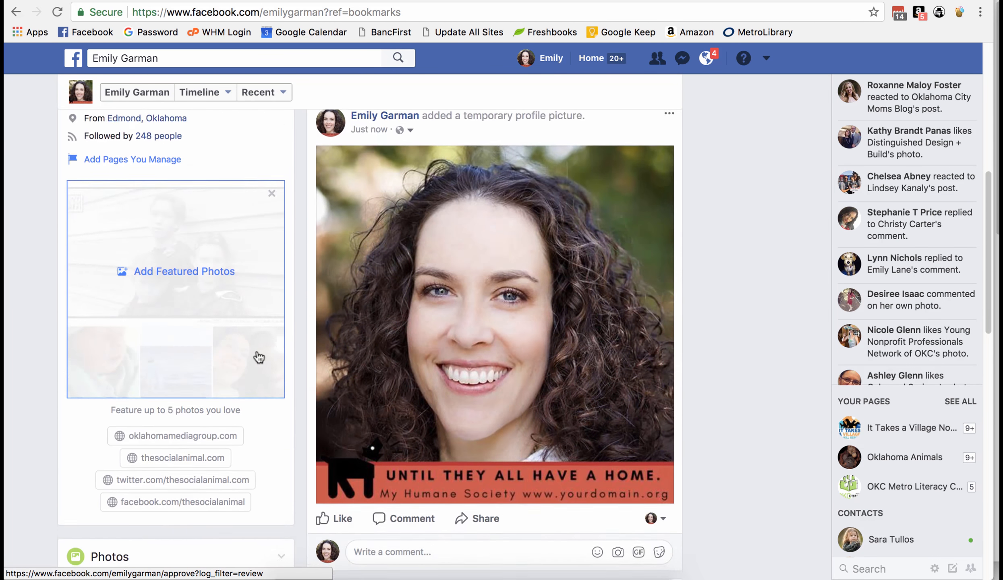
scroll(259, 358, down, 5)
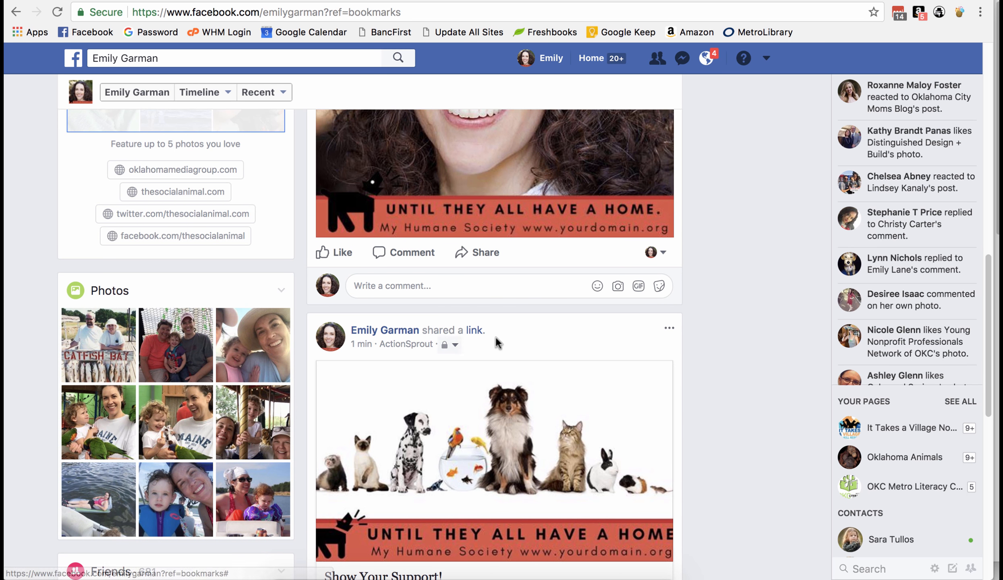
scroll(739, 361, down, 3)
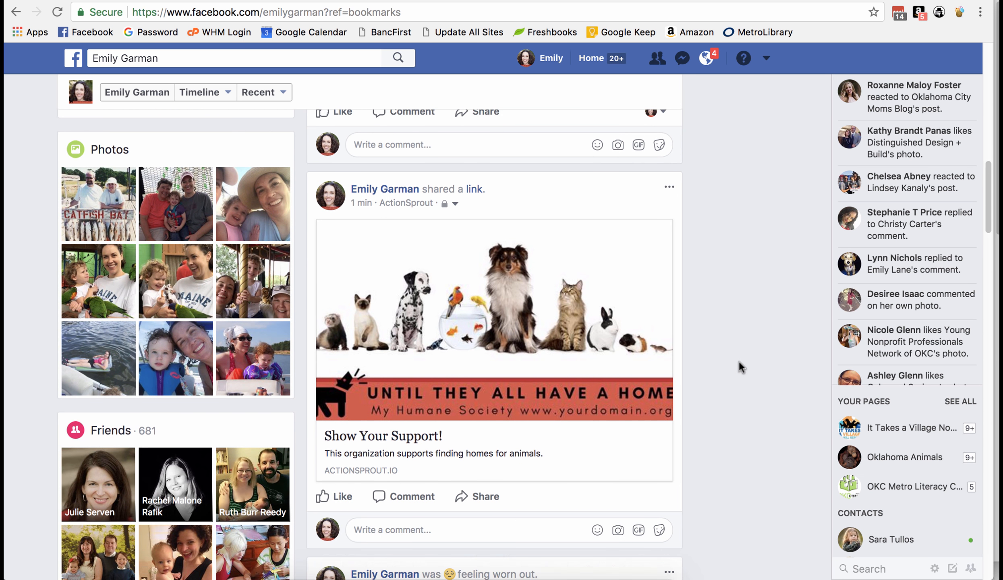